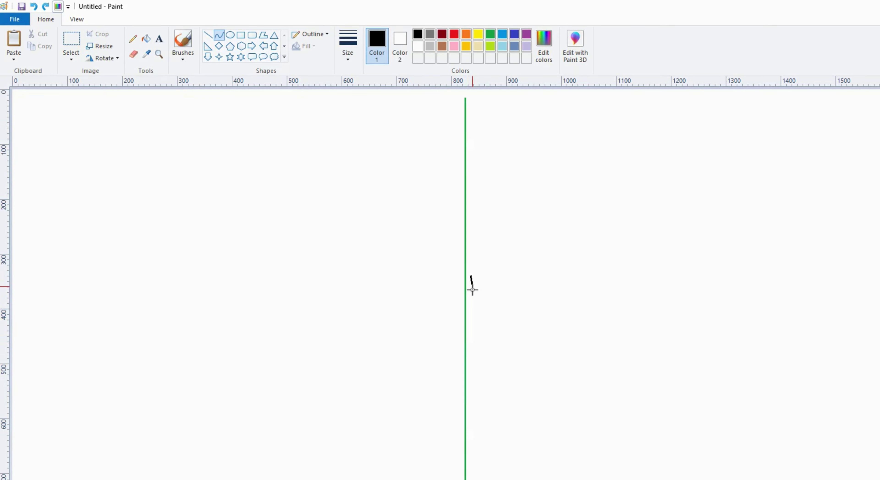
# Draw the right half of the butterfly's body as curves along the green centre line and add small concentric circles for the head.
pyautogui.moveTo(472, 289); pyautogui.dragTo(471, 348)
pyautogui.moveTo(465, 399)
pyautogui.mouseDown()
pyautogui.moveTo(471, 357)
pyautogui.moveTo(471, 389)
pyautogui.mouseUp()
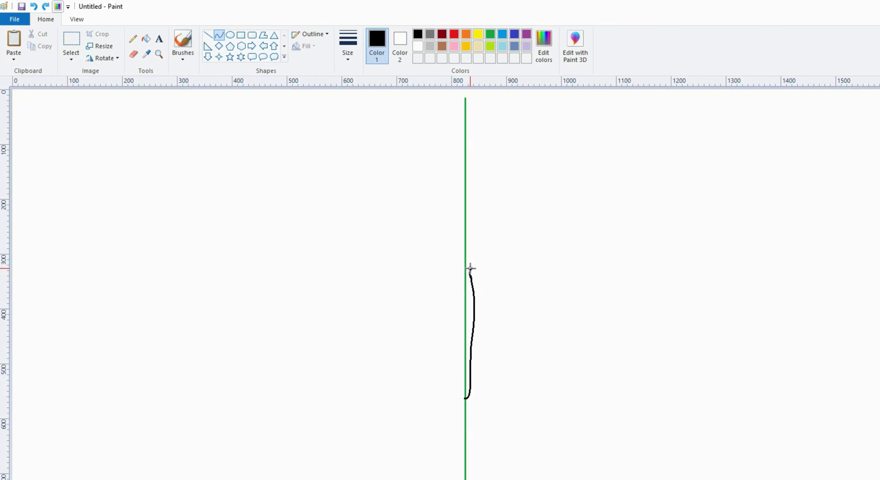
pyautogui.moveTo(474, 256); pyautogui.dragTo(473, 269)
pyautogui.click(230, 35)
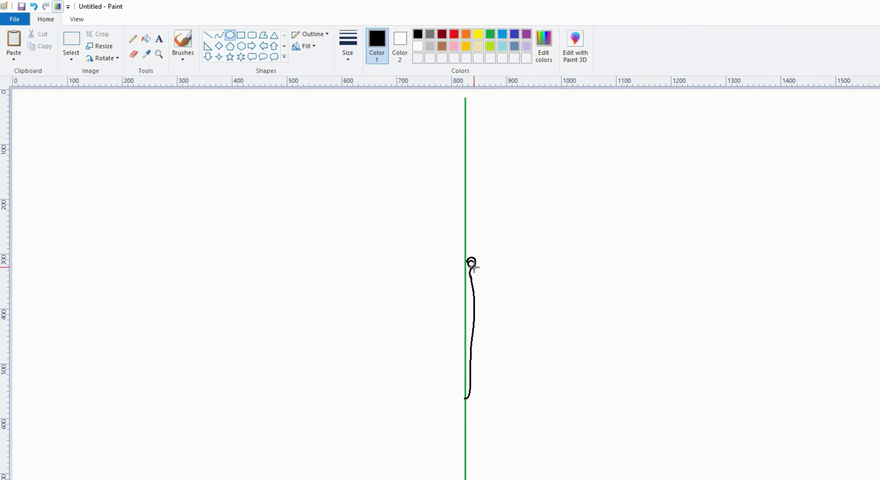
pyautogui.click(555, 326)
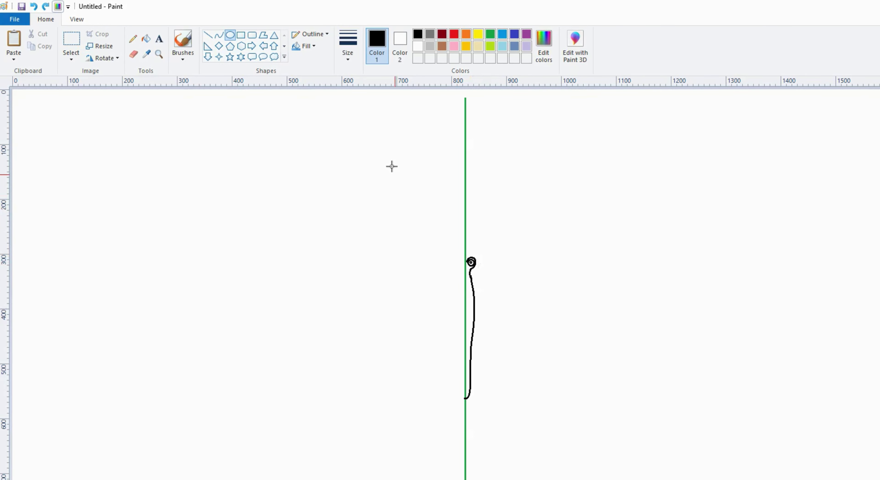
# Draw an antenna curving up and outward from the head with the thinnest line, ending it in a small dot.
pyautogui.click(220, 37)
pyautogui.click(341, 46)
pyautogui.click(373, 76)
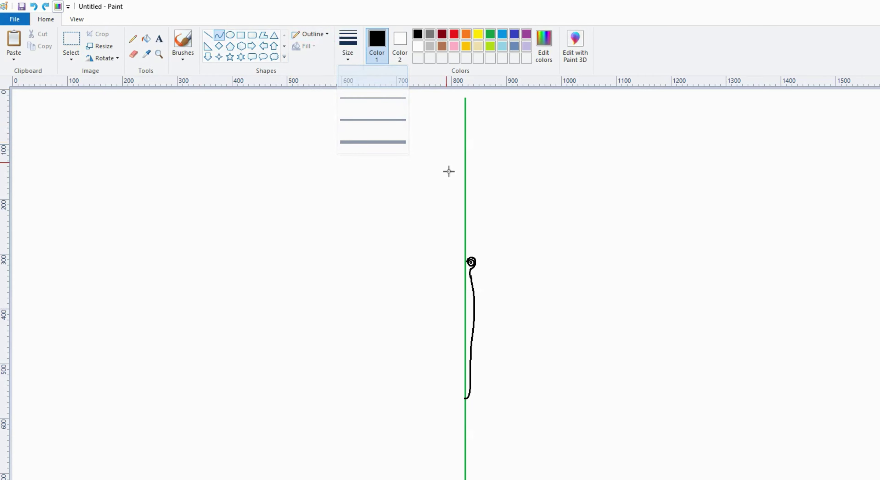
pyautogui.moveTo(482, 213); pyautogui.dragTo(482, 186)
pyautogui.click(234, 36)
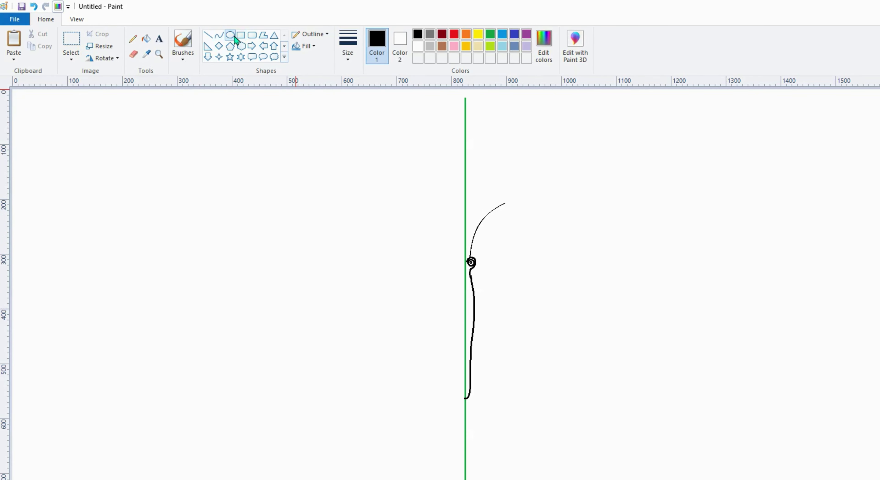
pyautogui.click(352, 49)
pyautogui.click(361, 99)
# Draw the upper wing's front edge with a thicker line, curving from the body up to the rounded wing tip.
pyautogui.click(222, 37)
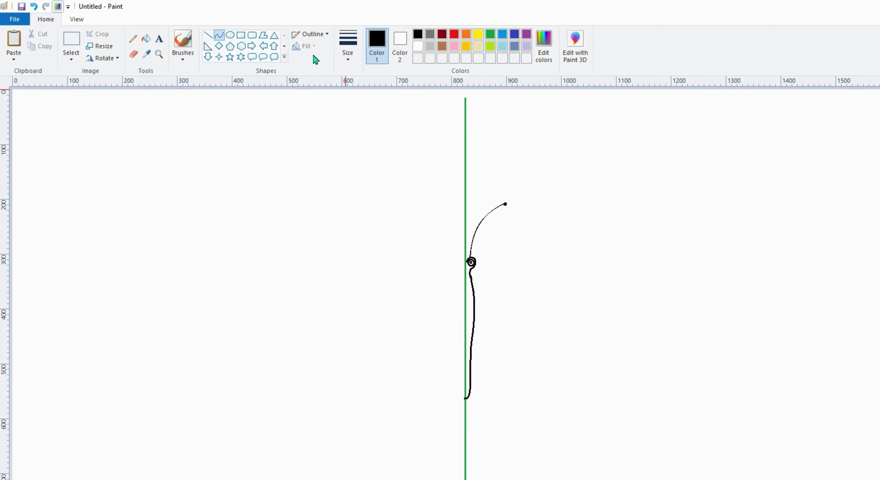
pyautogui.click(348, 48)
pyautogui.click(373, 109)
pyautogui.moveTo(472, 283); pyautogui.dragTo(563, 158)
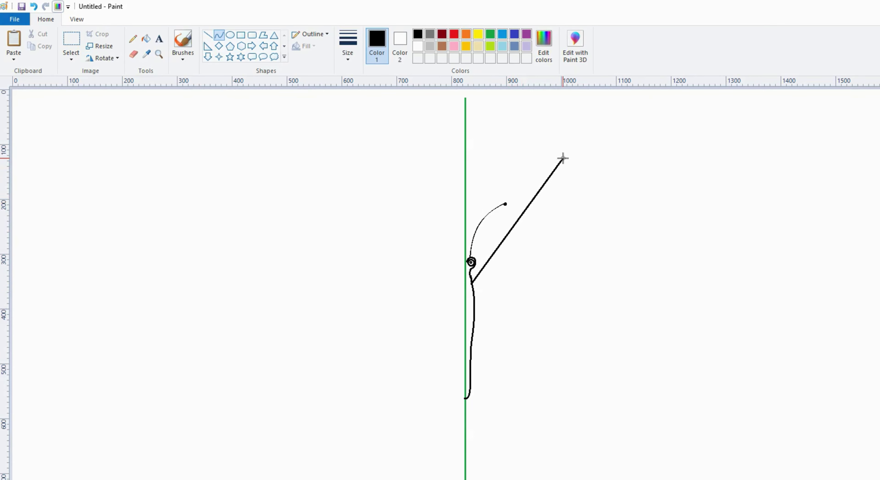
pyautogui.moveTo(515, 225); pyautogui.dragTo(519, 190)
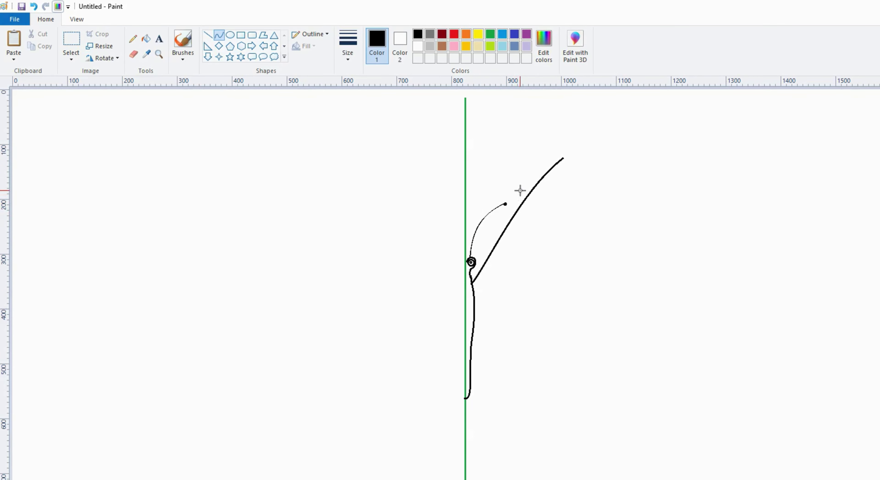
pyautogui.moveTo(563, 158)
pyautogui.mouseDown()
pyautogui.moveTo(605, 137)
pyautogui.moveTo(654, 131)
pyautogui.moveTo(585, 146)
pyautogui.moveTo(615, 133)
pyautogui.moveTo(668, 134)
pyautogui.moveTo(661, 173)
pyautogui.moveTo(682, 162)
pyautogui.mouseUp()
pyautogui.click(682, 162)
# Draw nested teardrop shapes and a fan of rounded petal cells inside the upper wing.
pyautogui.moveTo(473, 283); pyautogui.dragTo(531, 201)
pyautogui.moveTo(481, 281); pyautogui.dragTo(486, 265)
pyautogui.moveTo(513, 213)
pyautogui.mouseDown()
pyautogui.moveTo(557, 196)
pyautogui.moveTo(505, 267)
pyautogui.moveTo(474, 289)
pyautogui.moveTo(559, 207)
pyautogui.moveTo(509, 235)
pyautogui.moveTo(538, 199)
pyautogui.mouseUp()
pyautogui.moveTo(516, 243)
pyautogui.mouseDown()
pyautogui.moveTo(538, 199)
pyautogui.moveTo(507, 256)
pyautogui.moveTo(472, 284)
pyautogui.moveTo(566, 186)
pyautogui.moveTo(541, 176)
pyautogui.moveTo(573, 202)
pyautogui.moveTo(566, 220)
pyautogui.moveTo(532, 258)
pyautogui.moveTo(481, 285)
pyautogui.moveTo(585, 186)
pyautogui.moveTo(563, 218)
pyautogui.moveTo(528, 206)
pyautogui.moveTo(547, 191)
pyautogui.moveTo(529, 190)
pyautogui.moveTo(555, 185)
pyautogui.moveTo(583, 198)
pyautogui.moveTo(569, 192)
pyautogui.moveTo(577, 184)
pyautogui.moveTo(498, 286)
pyautogui.moveTo(564, 232)
pyautogui.moveTo(557, 219)
pyautogui.moveTo(569, 165)
pyautogui.moveTo(607, 149)
pyautogui.moveTo(589, 171)
pyautogui.moveTo(578, 161)
pyautogui.moveTo(599, 140)
pyautogui.moveTo(624, 163)
pyautogui.moveTo(605, 164)
pyautogui.moveTo(630, 157)
pyautogui.moveTo(553, 178)
pyautogui.moveTo(582, 160)
pyautogui.moveTo(621, 176)
pyautogui.moveTo(620, 170)
pyautogui.moveTo(619, 194)
pyautogui.moveTo(587, 185)
pyautogui.moveTo(610, 185)
pyautogui.moveTo(611, 213)
pyautogui.moveTo(621, 198)
pyautogui.moveTo(568, 205)
pyautogui.moveTo(580, 199)
pyautogui.moveTo(606, 207)
pyautogui.moveTo(553, 221)
pyautogui.moveTo(597, 236)
pyautogui.moveTo(582, 213)
pyautogui.moveTo(595, 246)
pyautogui.moveTo(542, 246)
pyautogui.moveTo(535, 237)
pyautogui.mouseUp()
pyautogui.moveTo(587, 248)
pyautogui.mouseDown()
pyautogui.moveTo(573, 256)
pyautogui.moveTo(562, 240)
pyautogui.moveTo(579, 275)
pyautogui.mouseUp()
pyautogui.moveTo(580, 263); pyautogui.dragTo(475, 290)
pyautogui.click(574, 283)
pyautogui.moveTo(567, 294)
pyautogui.mouseDown()
pyautogui.moveTo(560, 314)
pyautogui.moveTo(534, 254)
pyautogui.mouseUp()
# Draw the first scalloped contour around the petal cells of the upper wing, from its front edge down to the lowest cell.
pyautogui.moveTo(521, 211)
pyautogui.mouseDown()
pyautogui.moveTo(593, 154)
pyautogui.moveTo(636, 144)
pyautogui.mouseUp()
pyautogui.moveTo(580, 165)
pyautogui.mouseDown()
pyautogui.moveTo(560, 157)
pyautogui.moveTo(563, 146)
pyautogui.mouseUp()
pyautogui.moveTo(613, 136)
pyautogui.mouseDown()
pyautogui.moveTo(605, 137)
pyautogui.moveTo(633, 171)
pyautogui.moveTo(646, 148)
pyautogui.moveTo(626, 185)
pyautogui.mouseUp()
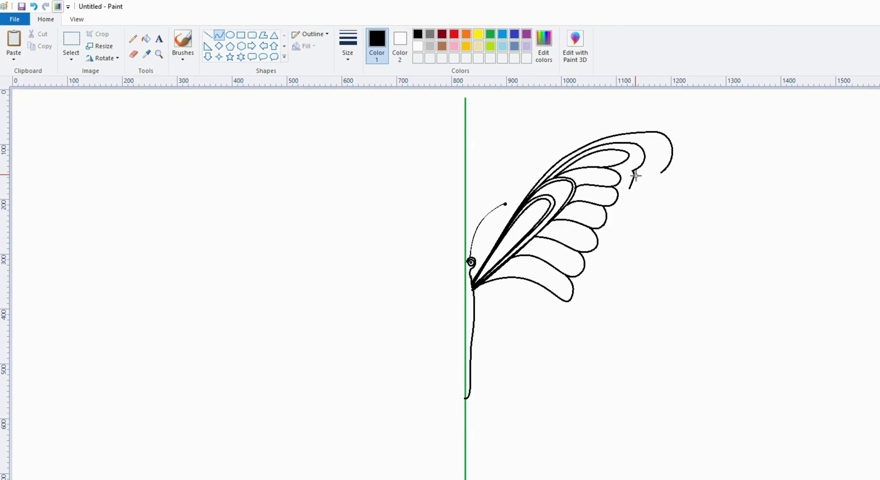
pyautogui.moveTo(627, 202)
pyautogui.mouseDown()
pyautogui.moveTo(619, 215)
pyautogui.moveTo(635, 206)
pyautogui.moveTo(597, 257)
pyautogui.moveTo(621, 243)
pyautogui.moveTo(587, 281)
pyautogui.moveTo(602, 276)
pyautogui.mouseUp()
pyautogui.moveTo(586, 284)
pyautogui.mouseDown()
pyautogui.moveTo(573, 312)
pyautogui.moveTo(584, 303)
pyautogui.mouseUp()
# Draw a second scalloped contour outside the first and finish the upper wing with a scalloped outer edge.
pyautogui.moveTo(532, 197); pyautogui.dragTo(651, 142)
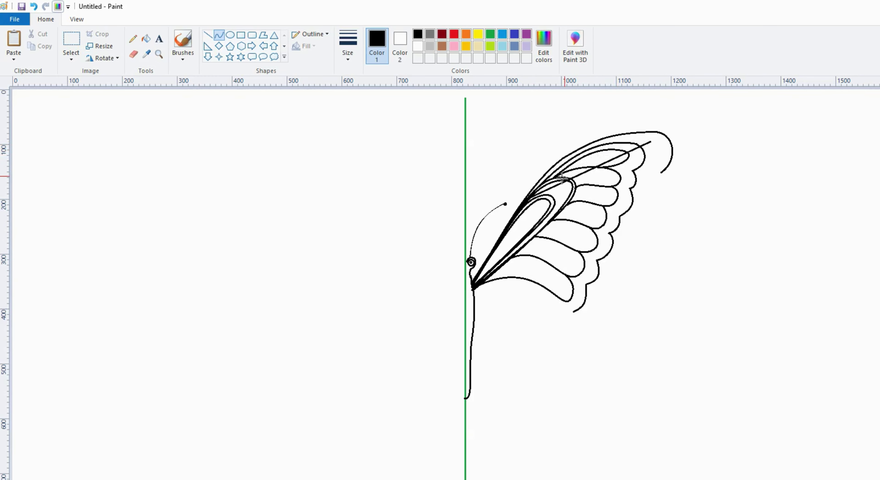
pyautogui.moveTo(564, 177); pyautogui.dragTo(587, 139)
pyautogui.moveTo(651, 142)
pyautogui.mouseDown()
pyautogui.moveTo(646, 174)
pyautogui.moveTo(664, 143)
pyautogui.moveTo(652, 189)
pyautogui.moveTo(629, 220)
pyautogui.moveTo(643, 214)
pyautogui.moveTo(634, 229)
pyautogui.mouseUp()
pyautogui.moveTo(626, 238)
pyautogui.mouseDown()
pyautogui.moveTo(609, 267)
pyautogui.moveTo(629, 246)
pyautogui.moveTo(624, 259)
pyautogui.moveTo(587, 314)
pyautogui.moveTo(597, 306)
pyautogui.mouseUp()
pyautogui.moveTo(661, 172)
pyautogui.mouseDown()
pyautogui.moveTo(658, 199)
pyautogui.moveTo(665, 185)
pyautogui.mouseUp()
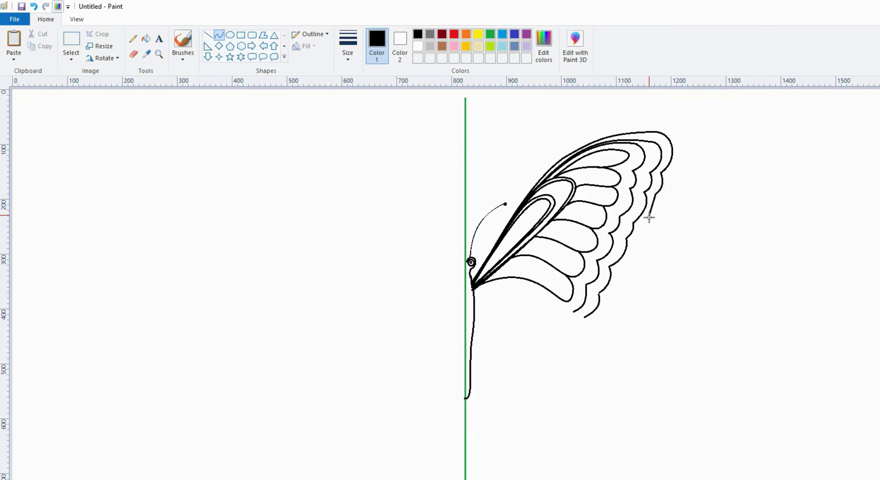
pyautogui.moveTo(649, 218)
pyautogui.mouseDown()
pyautogui.moveTo(643, 226)
pyautogui.moveTo(658, 204)
pyautogui.moveTo(624, 271)
pyautogui.moveTo(635, 267)
pyautogui.moveTo(596, 322)
pyautogui.moveTo(612, 311)
pyautogui.mouseUp()
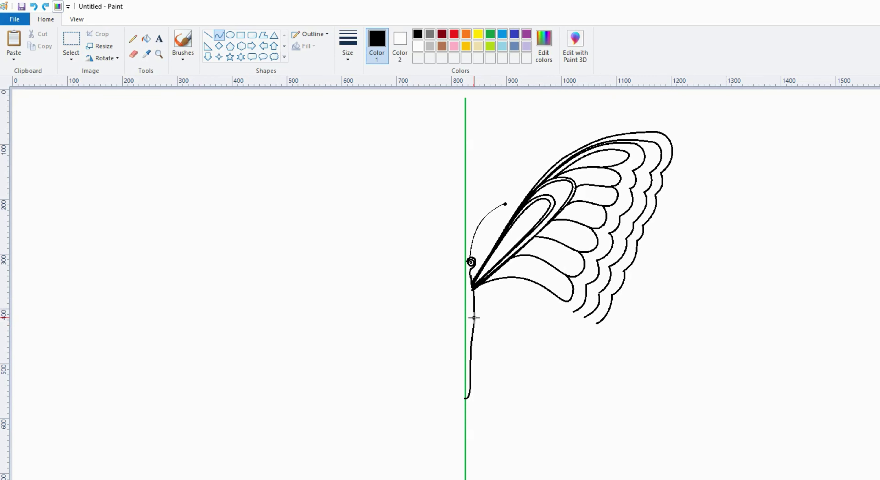
# Draw three elongated petal shapes fanning out from the body below the upper wing to begin the lower wing.
pyautogui.moveTo(493, 340); pyautogui.dragTo(519, 355)
pyautogui.moveTo(475, 319)
pyautogui.mouseDown()
pyautogui.moveTo(507, 348)
pyautogui.moveTo(501, 354)
pyautogui.moveTo(508, 326)
pyautogui.moveTo(532, 363)
pyautogui.moveTo(522, 338)
pyautogui.moveTo(474, 299)
pyautogui.mouseUp()
pyautogui.click(539, 348)
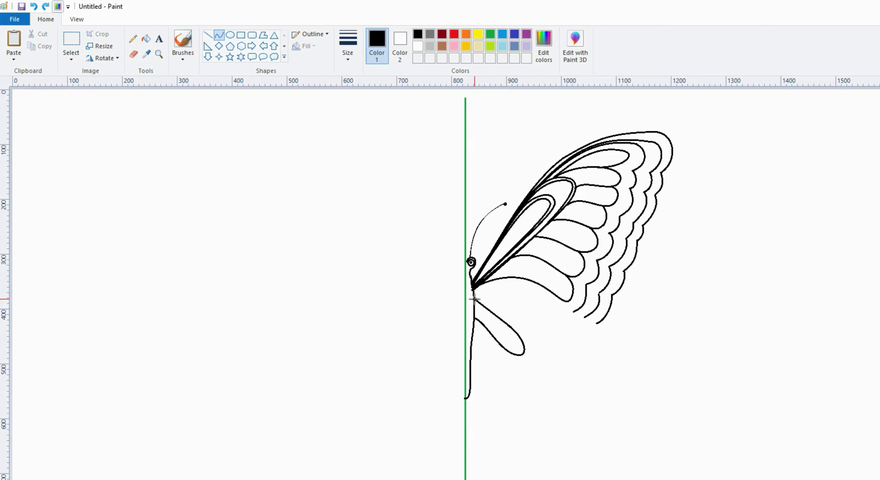
pyautogui.moveTo(510, 322); pyautogui.dragTo(472, 290)
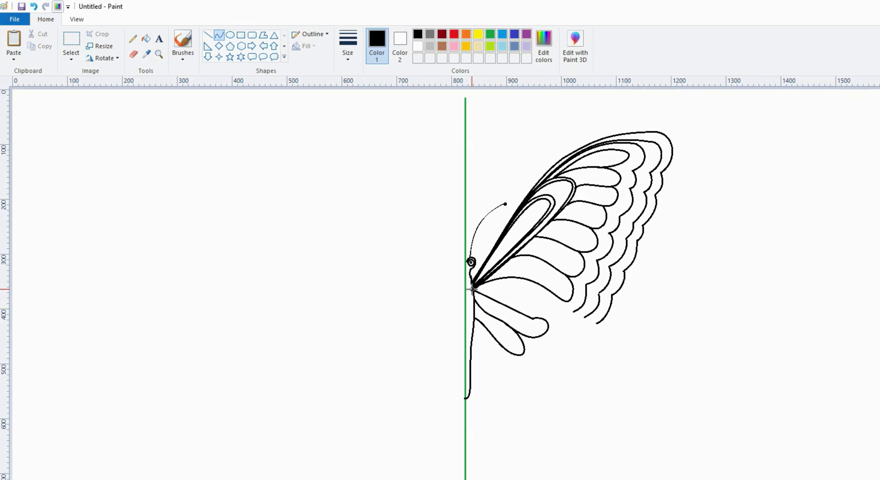
pyautogui.moveTo(544, 336); pyautogui.dragTo(525, 320)
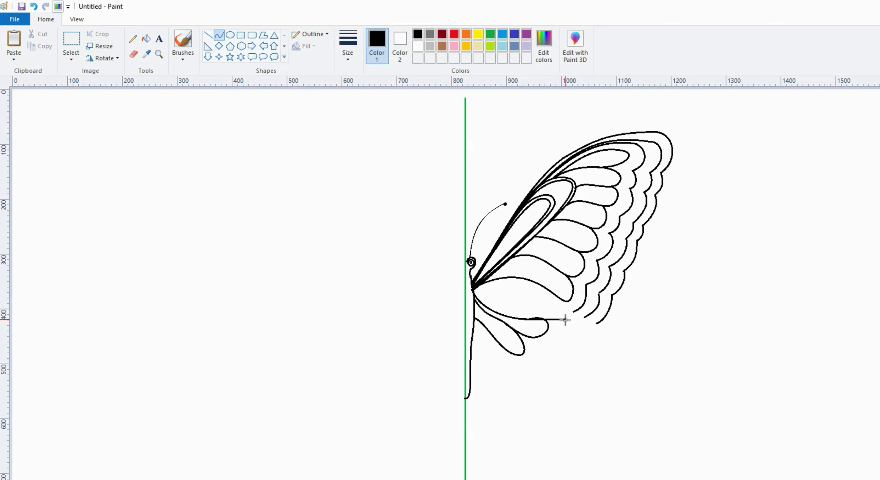
pyautogui.moveTo(566, 319)
pyautogui.mouseDown()
pyautogui.moveTo(577, 333)
pyautogui.moveTo(556, 326)
pyautogui.moveTo(560, 334)
pyautogui.moveTo(577, 333)
pyautogui.mouseUp()
pyautogui.moveTo(586, 333); pyautogui.dragTo(578, 319)
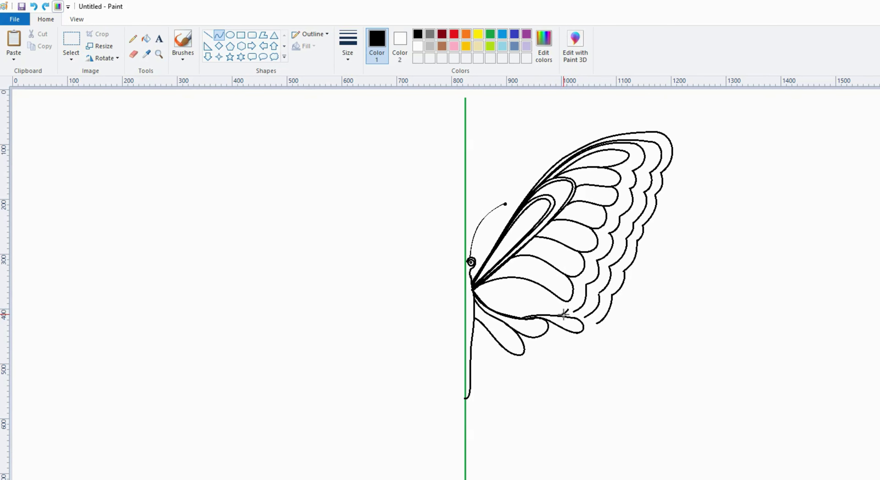
# Fill the gap between the upper wing and the lower-wing petals with a stack of narrow leaf-shaped curves converging on the body.
pyautogui.click(566, 314)
pyautogui.moveTo(567, 309)
pyautogui.mouseDown()
pyautogui.moveTo(473, 290)
pyautogui.moveTo(570, 305)
pyautogui.moveTo(533, 303)
pyautogui.moveTo(505, 311)
pyautogui.moveTo(502, 321)
pyautogui.moveTo(553, 309)
pyautogui.mouseUp()
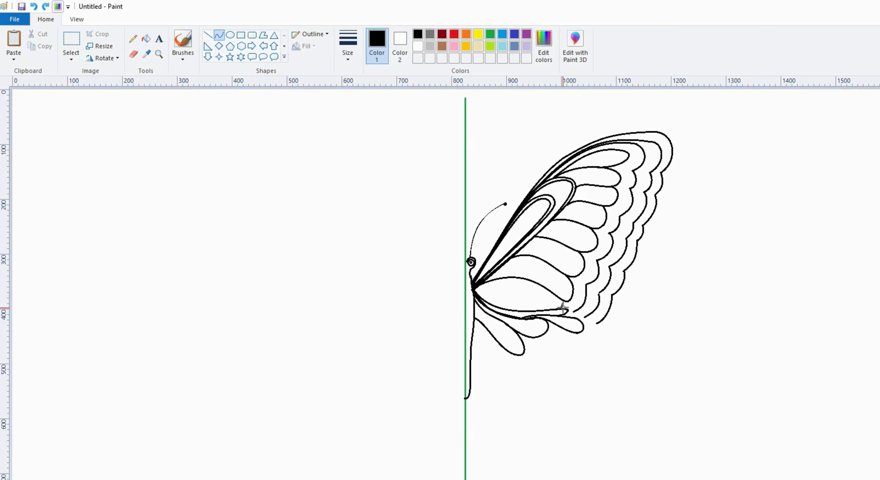
pyautogui.moveTo(524, 291); pyautogui.dragTo(474, 291)
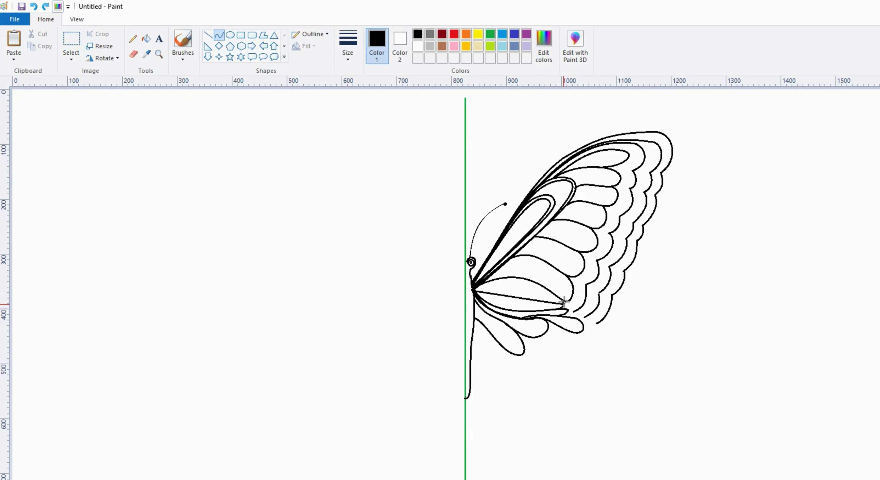
pyautogui.moveTo(564, 302); pyautogui.dragTo(532, 307)
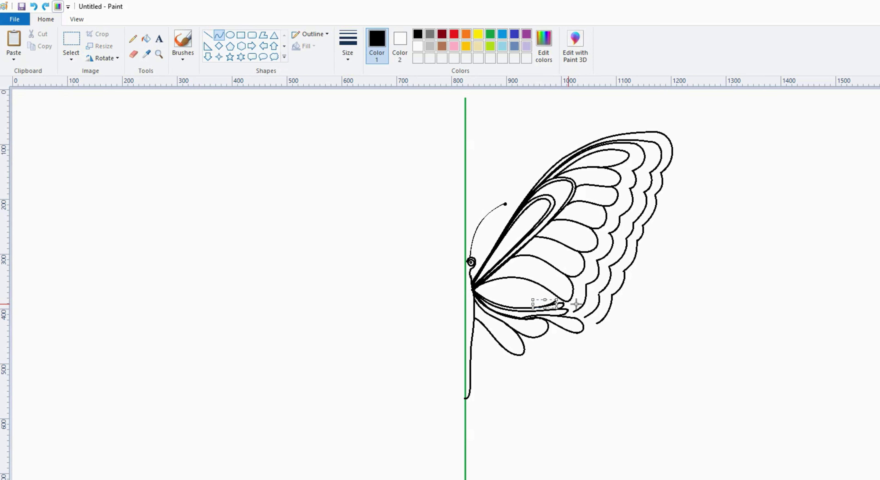
pyautogui.click(591, 302)
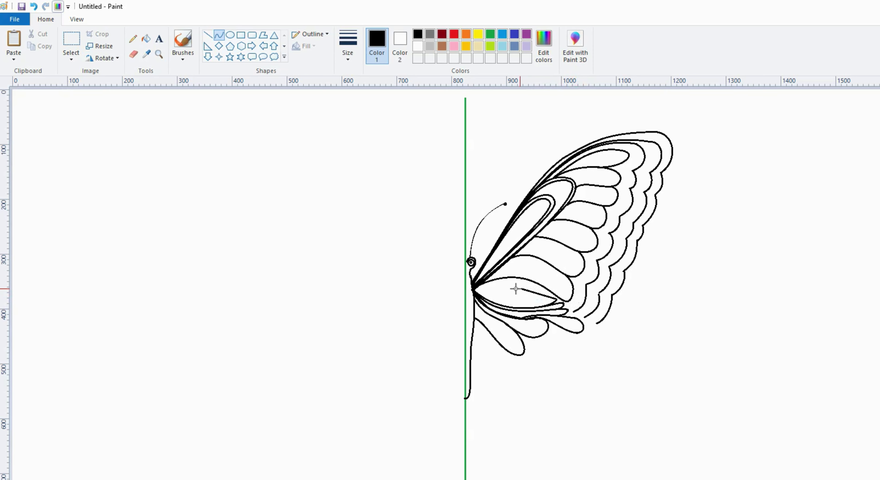
pyautogui.moveTo(515, 289); pyautogui.dragTo(511, 307)
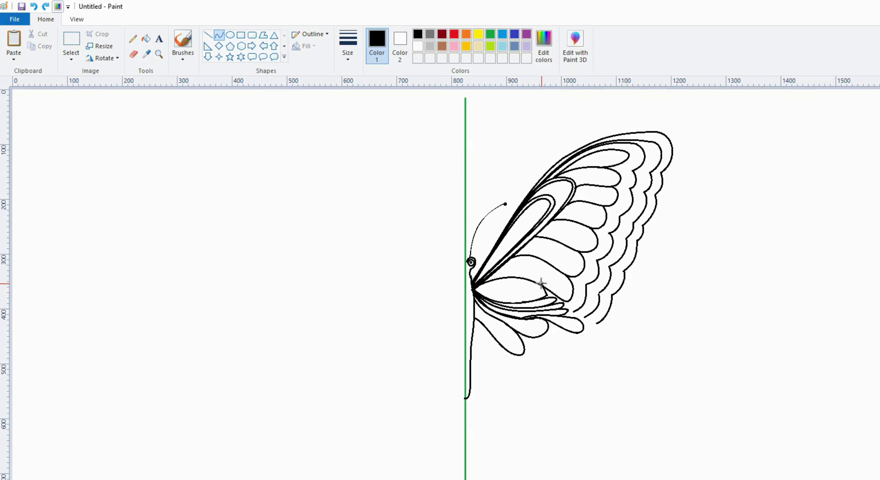
pyautogui.moveTo(541, 283); pyautogui.dragTo(502, 287)
pyautogui.moveTo(540, 288); pyautogui.dragTo(475, 291)
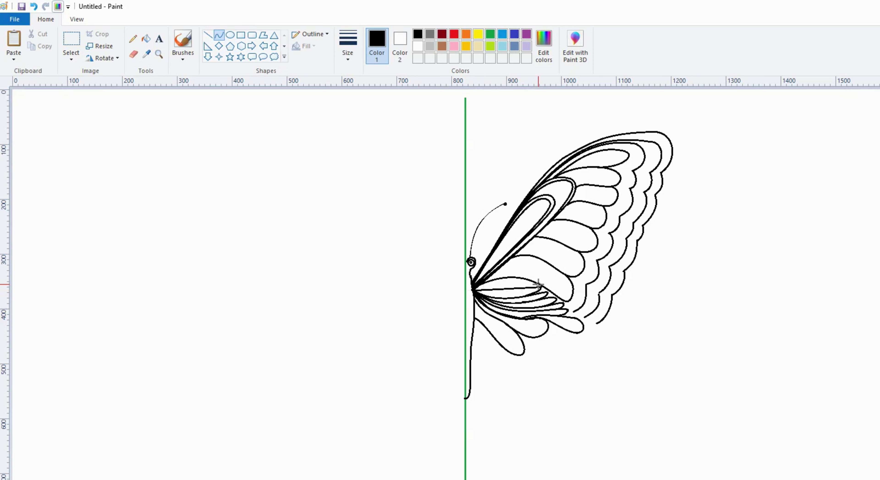
pyautogui.moveTo(538, 284); pyautogui.dragTo(510, 292)
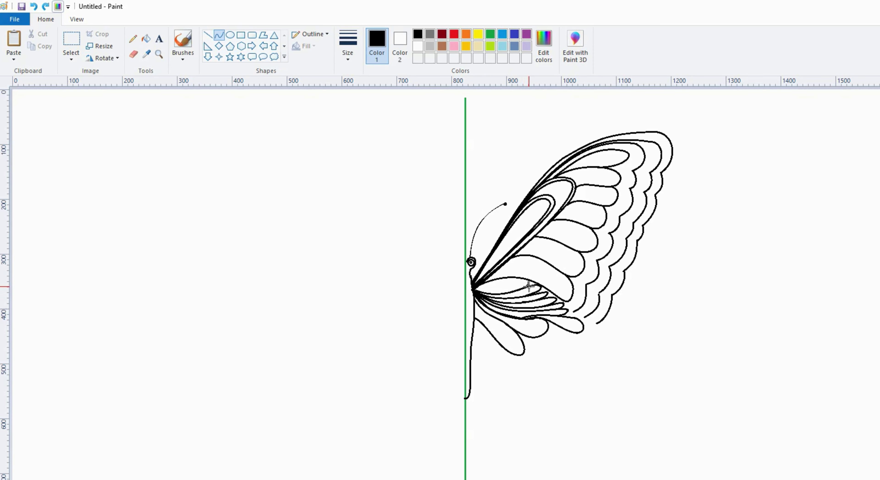
pyautogui.moveTo(528, 281); pyautogui.dragTo(510, 282)
pyautogui.moveTo(508, 270); pyautogui.dragTo(476, 289)
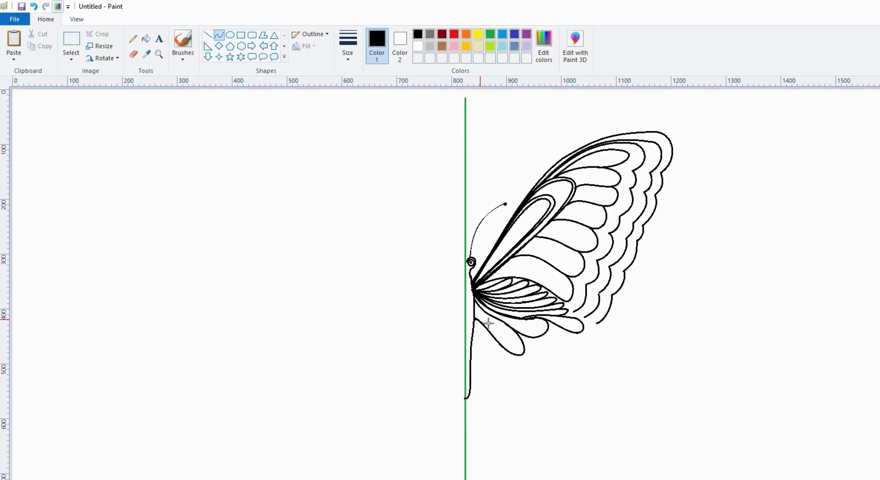
# Draw a row of rounded petal cells around the lower wing and a small leaf shape beside the middle petal's tip.
pyautogui.moveTo(475, 320)
pyautogui.mouseDown()
pyautogui.moveTo(507, 363)
pyautogui.moveTo(497, 382)
pyautogui.moveTo(505, 378)
pyautogui.moveTo(495, 330)
pyautogui.moveTo(492, 375)
pyautogui.moveTo(486, 369)
pyautogui.moveTo(511, 371)
pyautogui.moveTo(505, 390)
pyautogui.moveTo(493, 390)
pyautogui.moveTo(475, 320)
pyautogui.moveTo(512, 383)
pyautogui.moveTo(487, 327)
pyautogui.moveTo(506, 349)
pyautogui.moveTo(515, 383)
pyautogui.moveTo(521, 375)
pyautogui.moveTo(512, 387)
pyautogui.moveTo(529, 390)
pyautogui.moveTo(520, 364)
pyautogui.moveTo(494, 337)
pyautogui.moveTo(541, 378)
pyautogui.moveTo(538, 392)
pyautogui.moveTo(514, 349)
pyautogui.moveTo(504, 350)
pyautogui.moveTo(552, 379)
pyautogui.moveTo(557, 391)
pyautogui.moveTo(547, 402)
pyautogui.moveTo(560, 373)
pyautogui.moveTo(565, 390)
pyautogui.moveTo(569, 377)
pyautogui.mouseUp()
pyautogui.moveTo(564, 374)
pyautogui.mouseDown()
pyautogui.moveTo(522, 356)
pyautogui.moveTo(554, 360)
pyautogui.moveTo(533, 362)
pyautogui.moveTo(570, 354)
pyautogui.moveTo(573, 377)
pyautogui.moveTo(588, 364)
pyautogui.moveTo(526, 349)
pyautogui.moveTo(577, 356)
pyautogui.moveTo(566, 340)
pyautogui.moveTo(525, 345)
pyautogui.moveTo(582, 343)
pyautogui.moveTo(515, 331)
pyautogui.mouseUp()
pyautogui.click(576, 356)
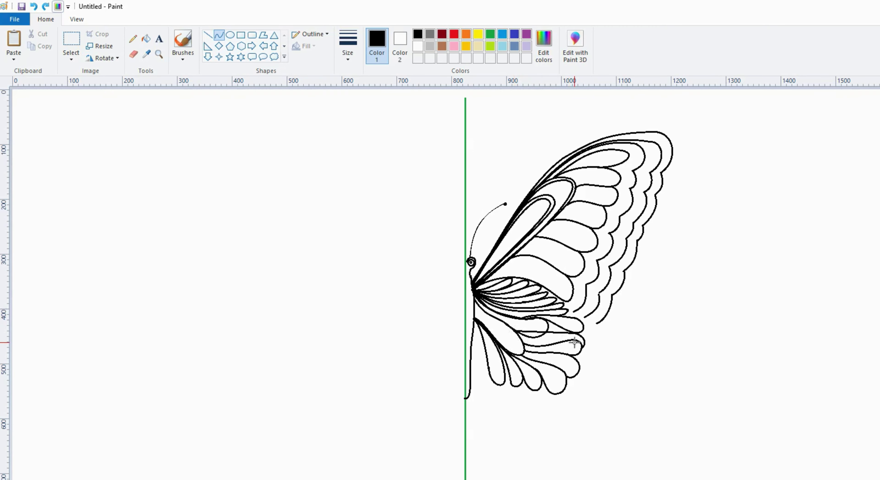
pyautogui.moveTo(570, 335); pyautogui.dragTo(539, 350)
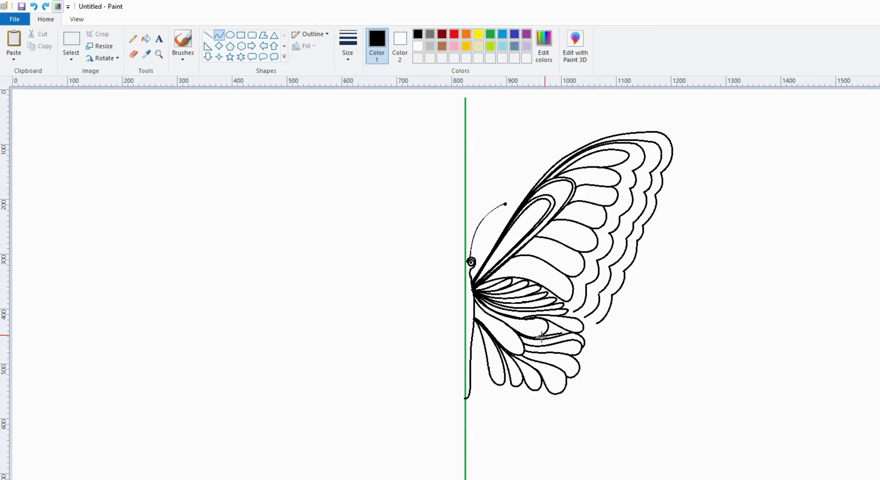
pyautogui.moveTo(533, 339); pyautogui.dragTo(555, 323)
# Add curved stems inside the inner lower-wing petals and end each one in a small circle.
pyautogui.moveTo(477, 310)
pyautogui.mouseDown()
pyautogui.moveTo(510, 348)
pyautogui.moveTo(475, 309)
pyautogui.moveTo(509, 331)
pyautogui.mouseUp()
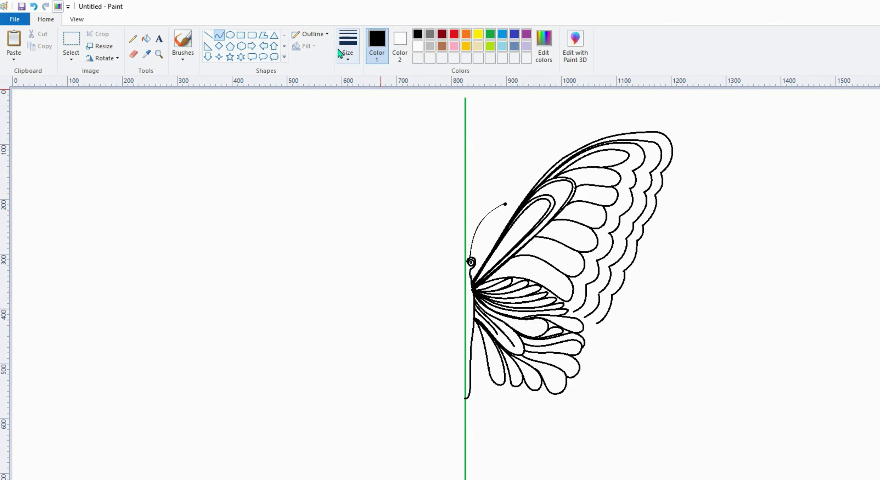
pyautogui.click(230, 34)
pyautogui.click(219, 35)
pyautogui.moveTo(505, 313); pyautogui.dragTo(523, 323)
pyautogui.click(230, 35)
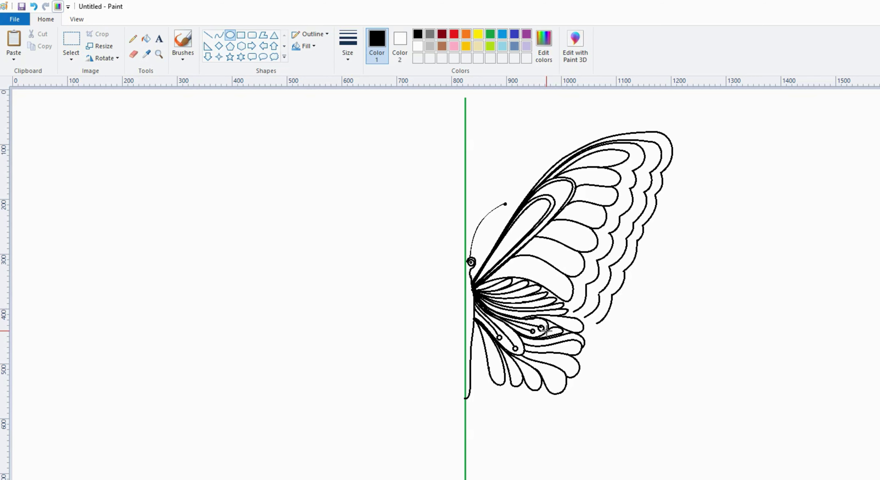
# Draw the lower wing's scalloped outline from the upper wing back to the body, including a long tail with a rounded end.
pyautogui.click(219, 35)
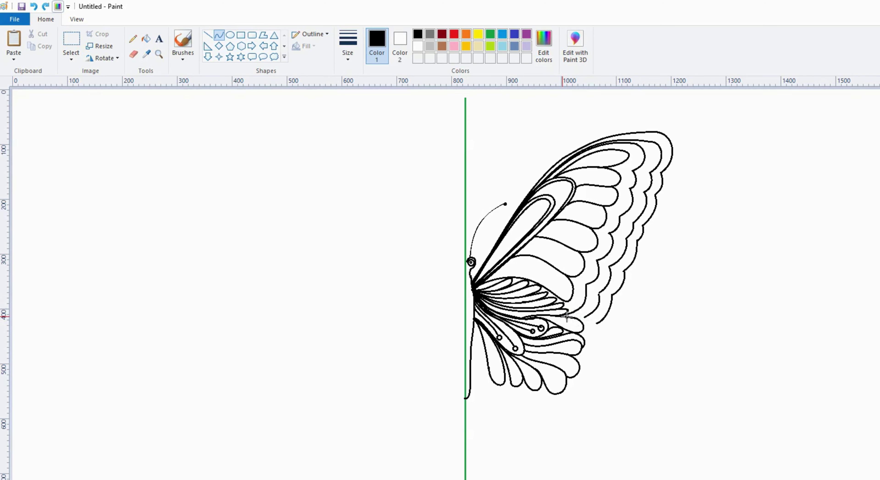
pyautogui.moveTo(597, 323)
pyautogui.mouseDown()
pyautogui.moveTo(574, 319)
pyautogui.moveTo(607, 326)
pyautogui.moveTo(580, 324)
pyautogui.moveTo(588, 336)
pyautogui.moveTo(582, 356)
pyautogui.moveTo(588, 350)
pyautogui.moveTo(571, 386)
pyautogui.moveTo(591, 384)
pyautogui.moveTo(543, 396)
pyautogui.moveTo(568, 401)
pyautogui.moveTo(553, 411)
pyautogui.moveTo(573, 447)
pyautogui.mouseUp()
pyautogui.click(587, 334)
pyautogui.click(591, 377)
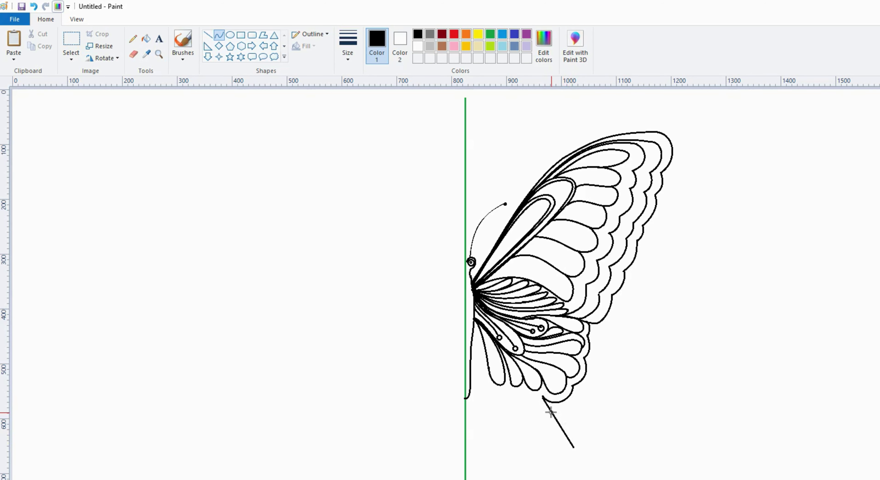
pyautogui.moveTo(542, 399)
pyautogui.mouseDown()
pyautogui.moveTo(569, 426)
pyautogui.moveTo(569, 452)
pyautogui.moveTo(543, 398)
pyautogui.moveTo(505, 391)
pyautogui.moveTo(515, 403)
pyautogui.moveTo(483, 360)
pyautogui.mouseUp()
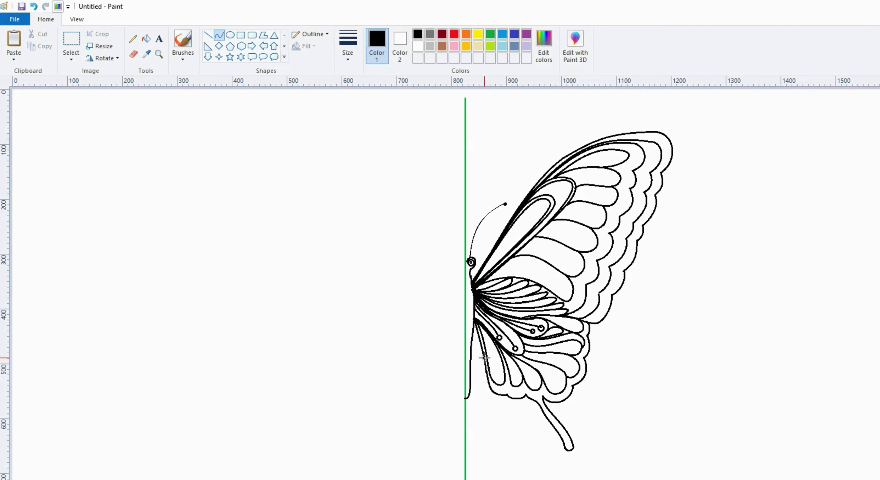
pyautogui.hotkey('ctrl', 'z')
# Draw a second scalloped outline just outside the first one along the lower wing's edge.
pyautogui.moveTo(593, 329); pyautogui.dragTo(531, 406)
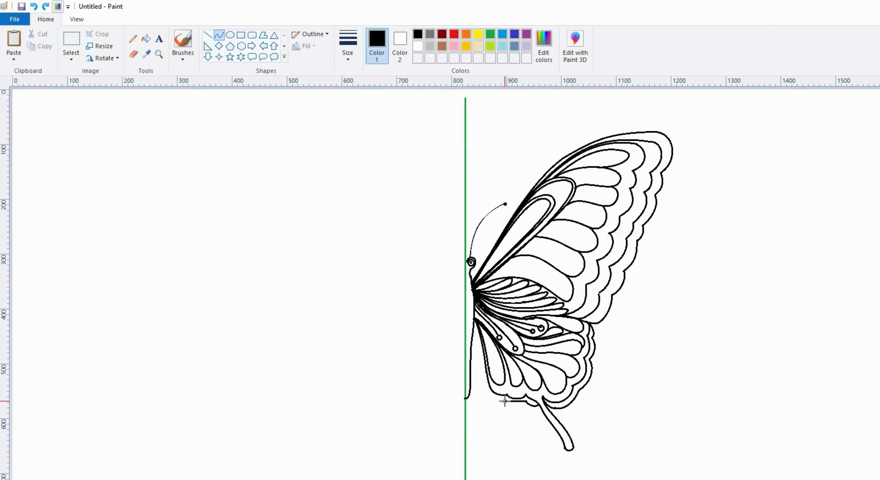
pyautogui.moveTo(523, 400)
pyautogui.mouseDown()
pyautogui.moveTo(489, 386)
pyautogui.moveTo(489, 405)
pyautogui.moveTo(497, 403)
pyautogui.mouseUp()
pyautogui.click(491, 396)
# Fill the upper wing's two scalloped bands with small crescent arcs in each scallop, from the wing tip down to the lower corner.
pyautogui.moveTo(626, 147)
pyautogui.mouseDown()
pyautogui.moveTo(635, 158)
pyautogui.moveTo(621, 168)
pyautogui.mouseUp()
pyautogui.moveTo(624, 167)
pyautogui.mouseDown()
pyautogui.moveTo(643, 150)
pyautogui.moveTo(622, 187)
pyautogui.moveTo(631, 173)
pyautogui.moveTo(623, 187)
pyautogui.moveTo(632, 182)
pyautogui.mouseUp()
pyautogui.click(629, 151)
pyautogui.click(644, 163)
pyautogui.moveTo(622, 192)
pyautogui.mouseDown()
pyautogui.moveTo(610, 211)
pyautogui.moveTo(627, 214)
pyautogui.moveTo(632, 200)
pyautogui.moveTo(600, 233)
pyautogui.moveTo(614, 222)
pyautogui.moveTo(615, 232)
pyautogui.moveTo(586, 255)
pyautogui.moveTo(612, 245)
pyautogui.moveTo(576, 281)
pyautogui.moveTo(596, 267)
pyautogui.moveTo(576, 304)
pyautogui.moveTo(577, 283)
pyautogui.moveTo(594, 293)
pyautogui.moveTo(578, 307)
pyautogui.mouseUp()
pyautogui.moveTo(642, 169)
pyautogui.mouseDown()
pyautogui.moveTo(647, 151)
pyautogui.moveTo(641, 172)
pyautogui.moveTo(659, 147)
pyautogui.moveTo(659, 165)
pyautogui.moveTo(624, 219)
pyautogui.moveTo(640, 195)
pyautogui.moveTo(626, 218)
pyautogui.moveTo(643, 202)
pyautogui.mouseUp()
pyautogui.moveTo(624, 222)
pyautogui.mouseDown()
pyautogui.moveTo(617, 235)
pyautogui.moveTo(623, 223)
pyautogui.mouseUp()
pyautogui.moveTo(623, 222)
pyautogui.mouseDown()
pyautogui.moveTo(616, 235)
pyautogui.moveTo(629, 228)
pyautogui.mouseUp()
pyautogui.moveTo(629, 228)
pyautogui.mouseDown()
pyautogui.moveTo(601, 263)
pyautogui.moveTo(617, 248)
pyautogui.moveTo(601, 264)
pyautogui.moveTo(615, 256)
pyautogui.mouseUp()
pyautogui.moveTo(601, 266)
pyautogui.mouseDown()
pyautogui.moveTo(592, 287)
pyautogui.moveTo(610, 275)
pyautogui.moveTo(605, 286)
pyautogui.moveTo(575, 314)
pyautogui.mouseUp()
pyautogui.hotkey('ctrl', 'z')
# Draw a row of small circles along the upper wing's outer border, from the front edge to the lower corner.
pyautogui.click(230, 35)
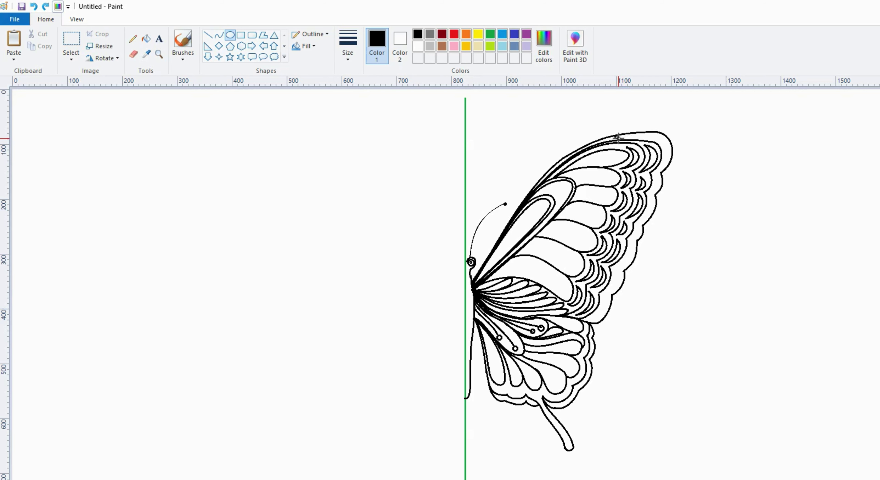
pyautogui.moveTo(615, 135)
pyautogui.mouseDown()
pyautogui.moveTo(661, 142)
pyautogui.moveTo(685, 157)
pyautogui.moveTo(667, 149)
pyautogui.moveTo(652, 218)
pyautogui.mouseUp()
pyautogui.moveTo(636, 220); pyautogui.dragTo(643, 227)
pyautogui.moveTo(631, 230)
pyautogui.mouseDown()
pyautogui.moveTo(642, 240)
pyautogui.moveTo(620, 294)
pyautogui.mouseUp()
pyautogui.moveTo(598, 297)
pyautogui.mouseDown()
pyautogui.moveTo(610, 311)
pyautogui.moveTo(607, 327)
pyautogui.mouseUp()
pyautogui.press('Up')
pyautogui.press('Up')
pyautogui.press('Up')
pyautogui.press('Up')
pyautogui.press('Up')
# Add a smaller concentric circle inside the circles along the upper wing's outer border.
pyautogui.moveTo(652, 134); pyautogui.dragTo(660, 141)
pyautogui.moveTo(663, 145)
pyautogui.mouseDown()
pyautogui.moveTo(666, 167)
pyautogui.moveTo(638, 238)
pyautogui.mouseUp()
pyautogui.click(754, 200)
pyautogui.click(781, 203)
pyautogui.moveTo(627, 244); pyautogui.dragTo(628, 265)
pyautogui.moveTo(610, 268); pyautogui.dragTo(619, 275)
pyautogui.moveTo(608, 286); pyautogui.dragTo(600, 320)
pyautogui.moveTo(641, 136); pyautogui.dragTo(643, 137)
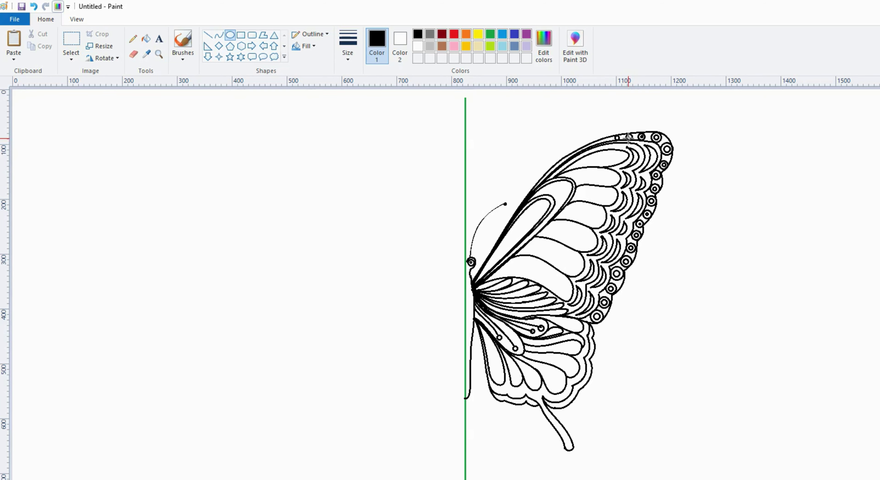
# Draw inner contour curves inside the lower wing's outer petal cells and its tail.
pyautogui.click(220, 34)
pyautogui.moveTo(582, 322); pyautogui.dragTo(480, 338)
pyautogui.click(603, 424)
pyautogui.click(612, 345)
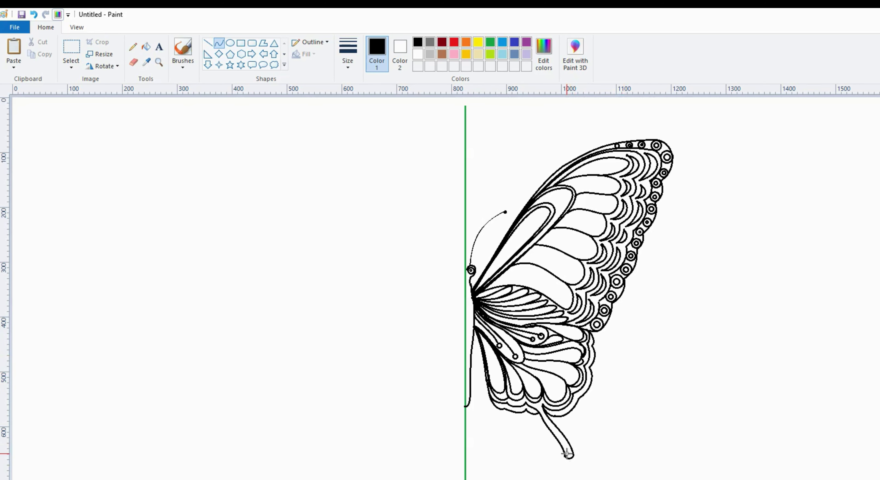
# Finish the lower wing's tail with a small circle inside its tip and inner contour curves along its length.
pyautogui.moveTo(572, 453); pyautogui.dragTo(566, 452)
pyautogui.click(230, 43)
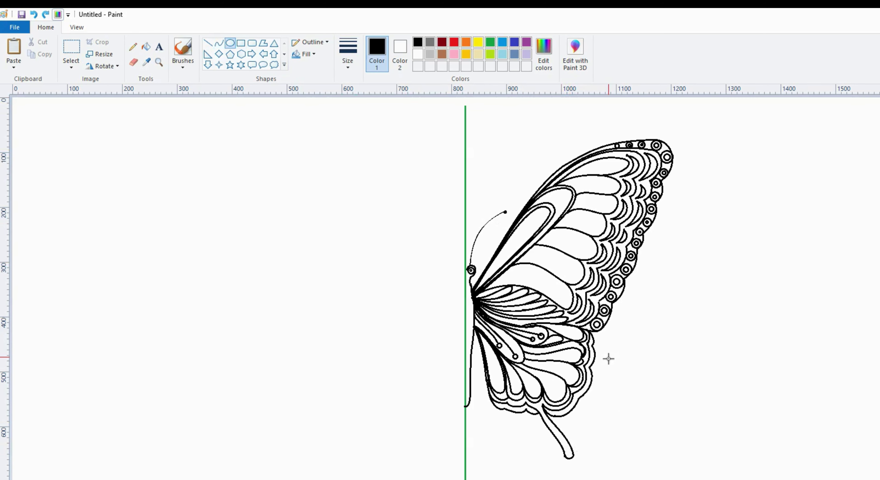
pyautogui.moveTo(565, 451); pyautogui.dragTo(573, 458)
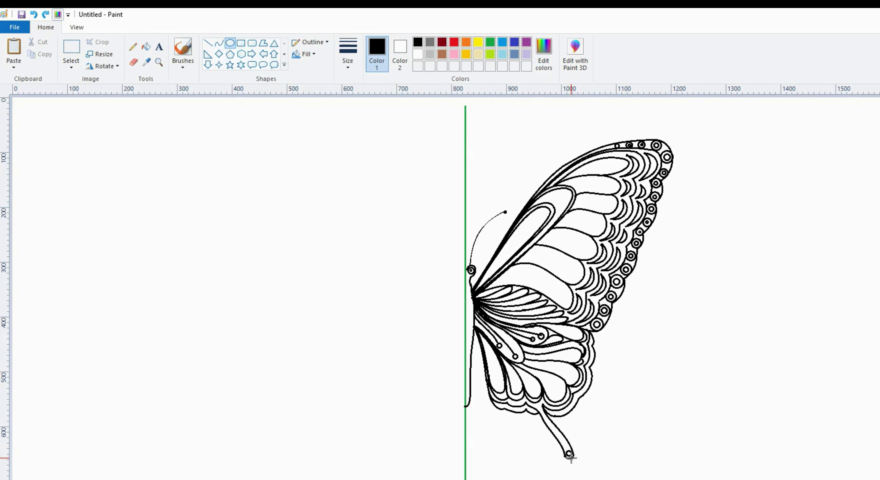
pyautogui.click(219, 43)
pyautogui.moveTo(536, 403); pyautogui.dragTo(567, 450)
pyautogui.moveTo(546, 405)
pyautogui.mouseDown()
pyautogui.moveTo(535, 406)
pyautogui.moveTo(557, 431)
pyautogui.moveTo(547, 415)
pyautogui.mouseUp()
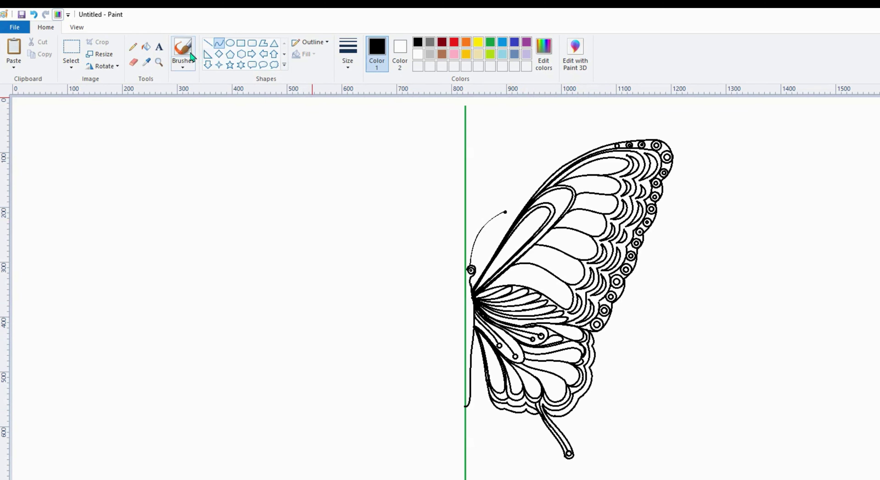
# Draw a small zigzag pattern with the brush along the lower wing's scalloped outer border.
pyautogui.click(178, 51)
pyautogui.click(184, 86)
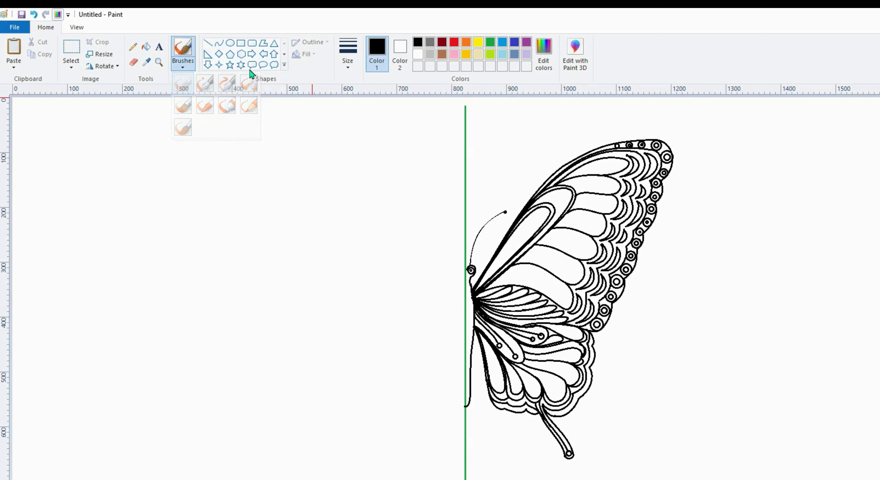
pyautogui.click(348, 53)
pyautogui.click(379, 123)
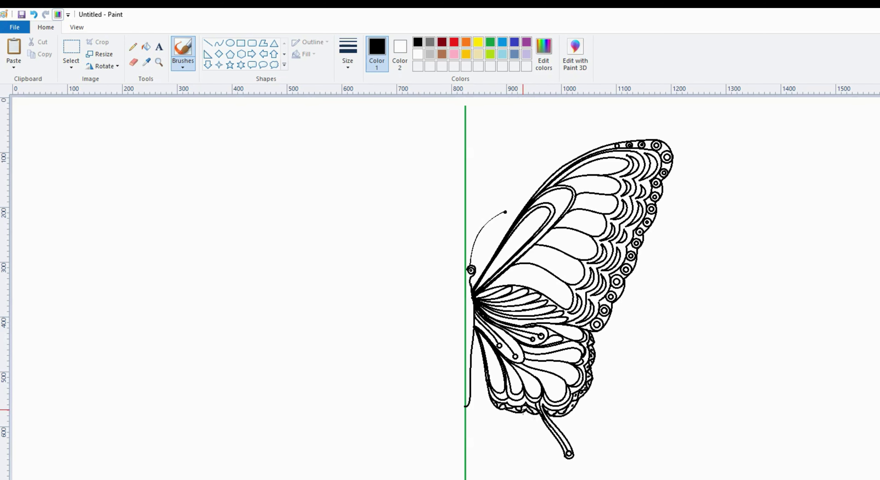
# Fill the upper wing's inner contour bands, scalloped band and crescents with black.
pyautogui.click(146, 47)
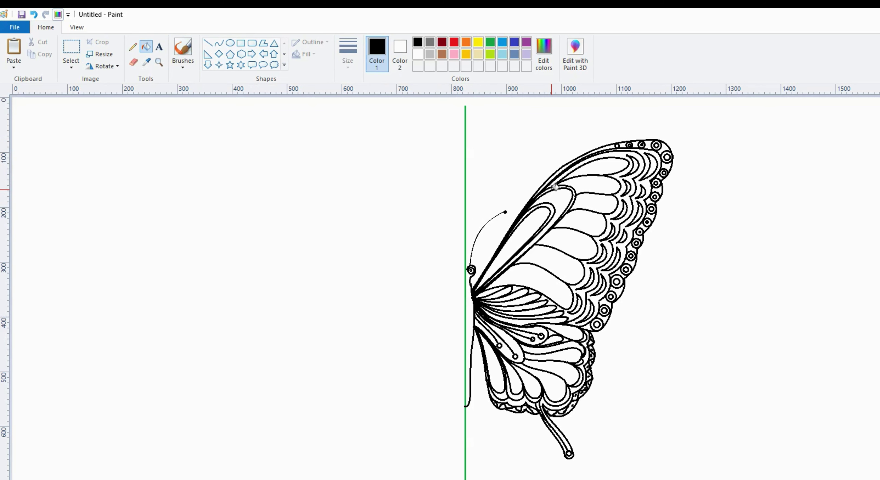
pyautogui.click(555, 188)
pyautogui.click(553, 205)
pyautogui.click(639, 158)
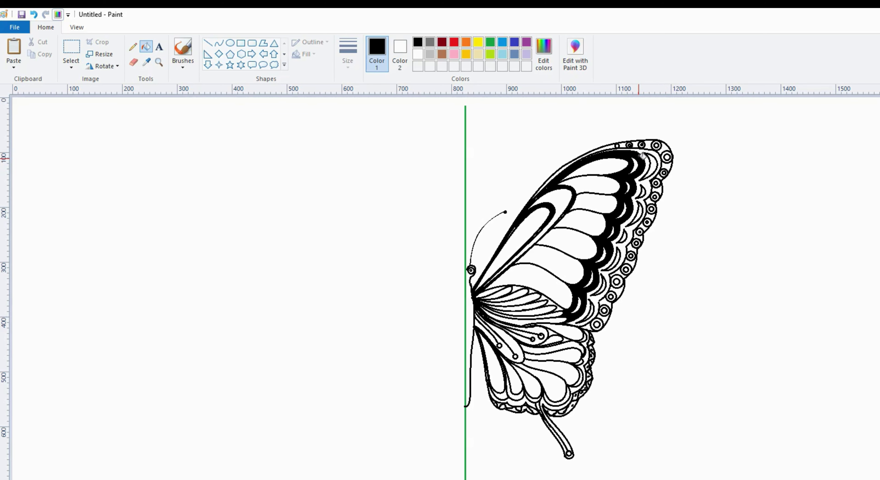
pyautogui.click(654, 165)
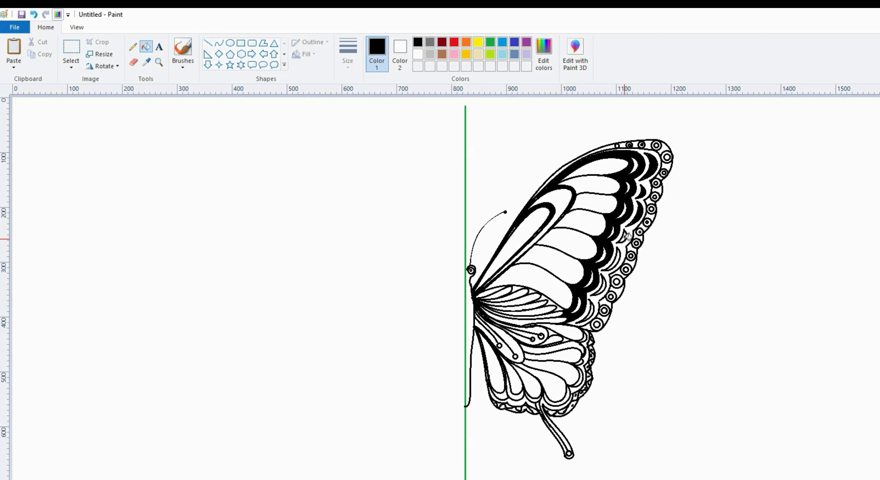
pyautogui.click(618, 260)
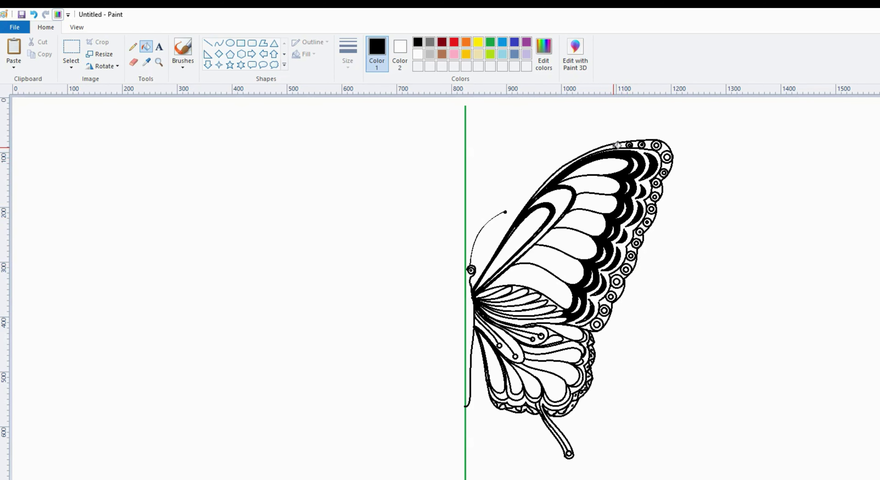
# Fill the upper wing's front edge and the outer border around the small circles with black, down to the lower corner.
pyautogui.click(614, 146)
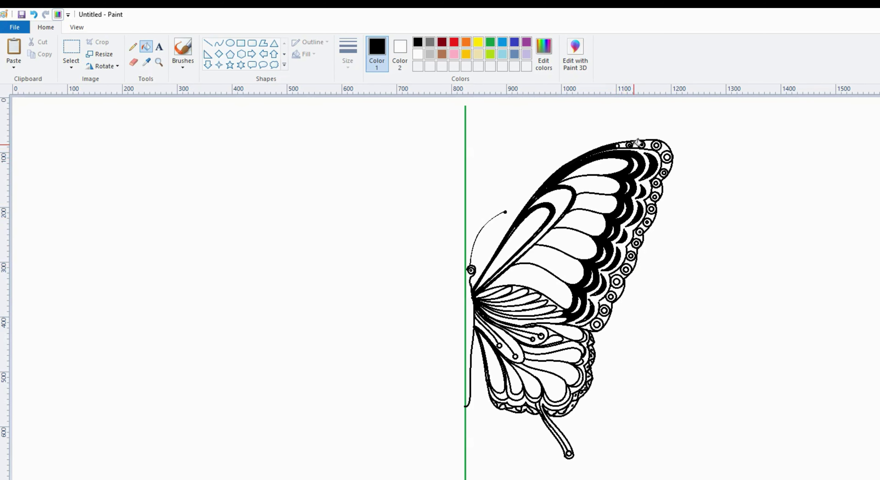
pyautogui.click(630, 145)
pyautogui.click(668, 146)
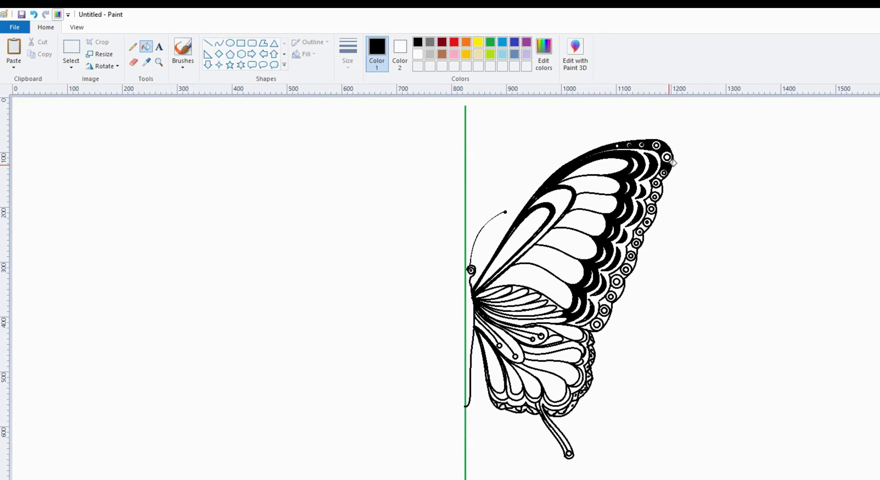
pyautogui.click(661, 179)
pyautogui.click(662, 192)
pyautogui.click(646, 224)
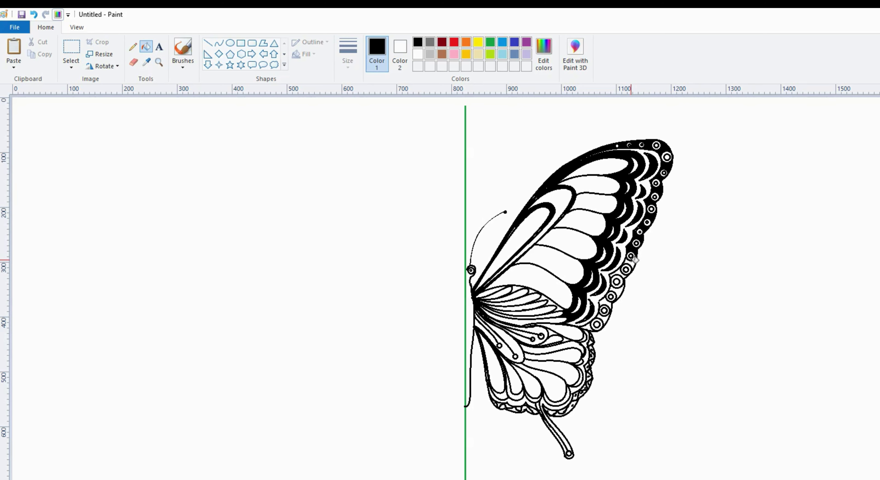
pyautogui.click(623, 271)
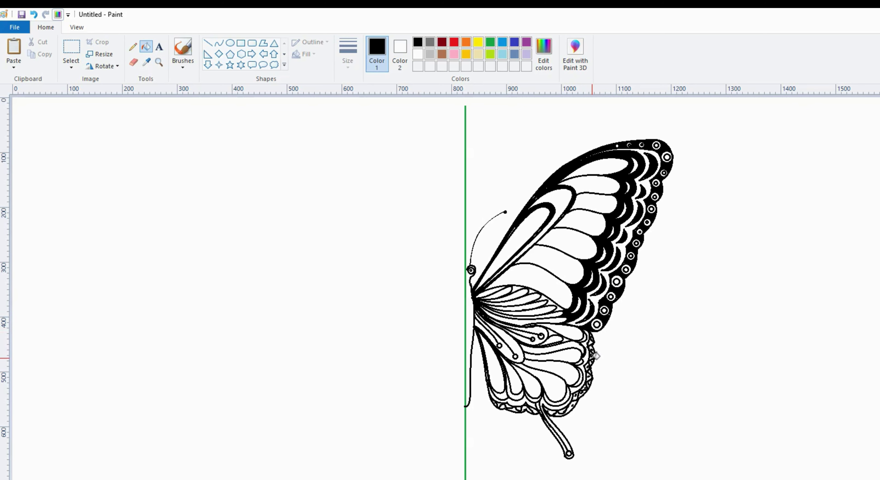
# Fill the lower wing's bands around the petal cells and the inside of its tail with black.
pyautogui.click(589, 357)
pyautogui.click(566, 398)
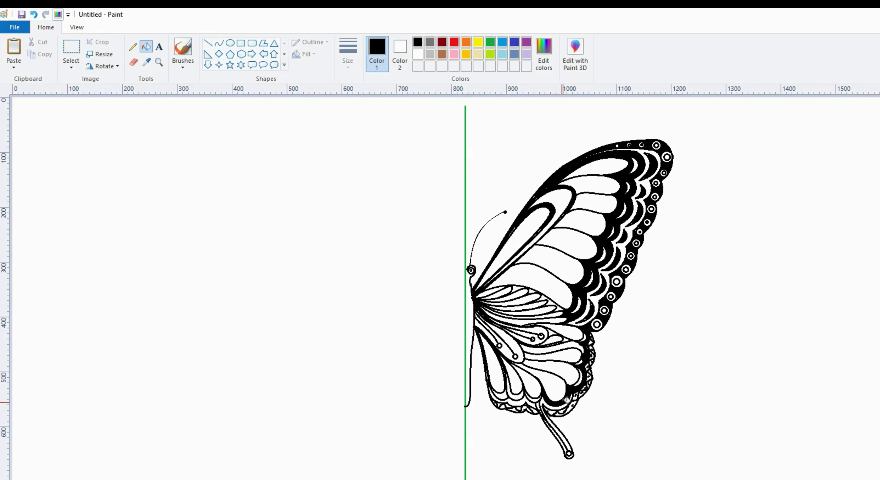
pyautogui.click(518, 394)
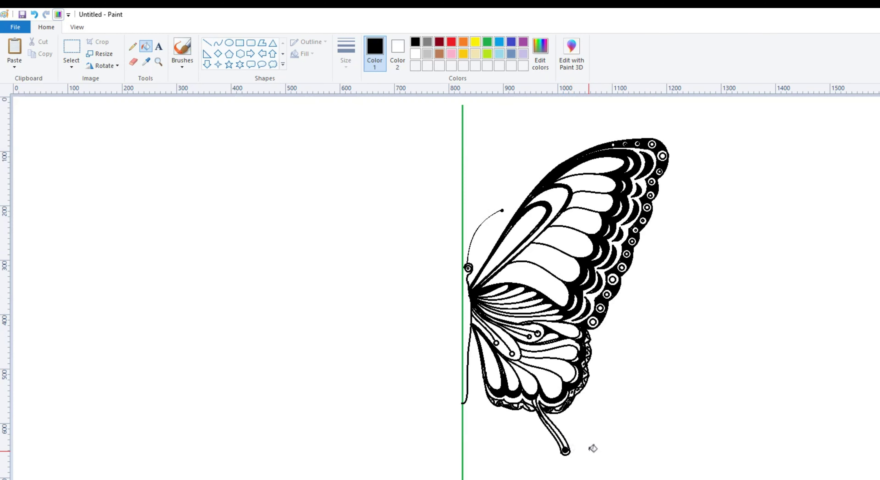
pyautogui.click(557, 432)
# Select the butterfly half beside the green centre line, copy it and paste the duplicate onto the canvas.
pyautogui.click(83, 43)
pyautogui.moveTo(704, 111); pyautogui.dragTo(464, 479)
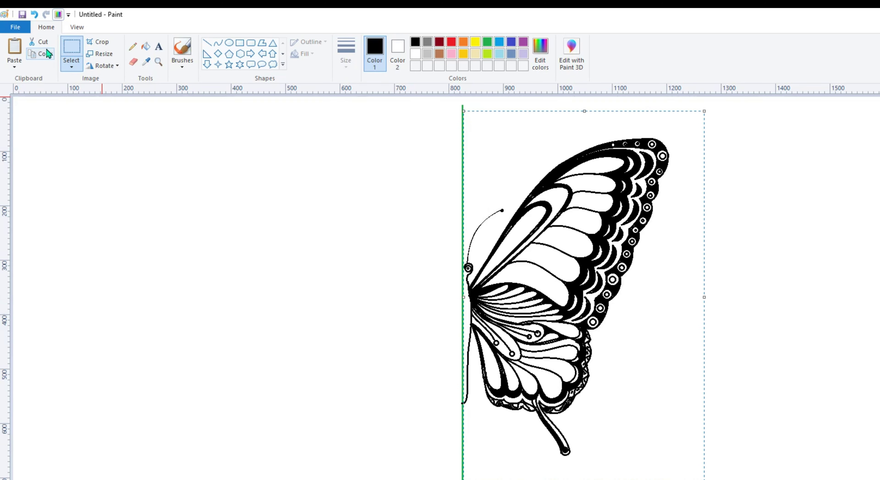
pyautogui.click(38, 54)
pyautogui.click(22, 54)
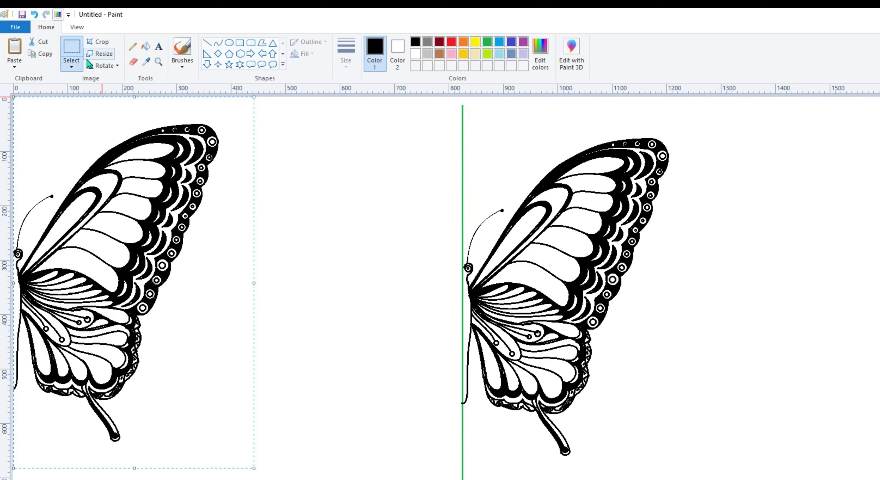
# Flip the pasted half horizontally and place it against the original half so the two form a complete butterfly.
pyautogui.click(98, 54)
pyautogui.press('Escape')
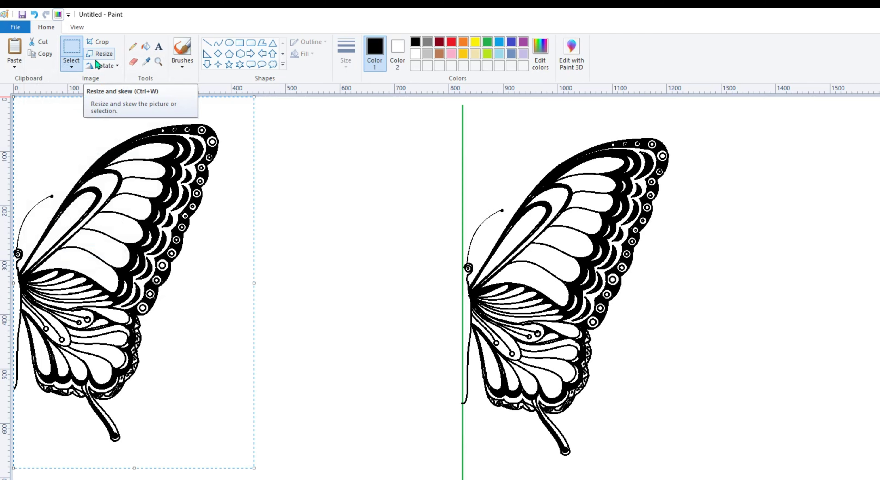
pyautogui.click(99, 65)
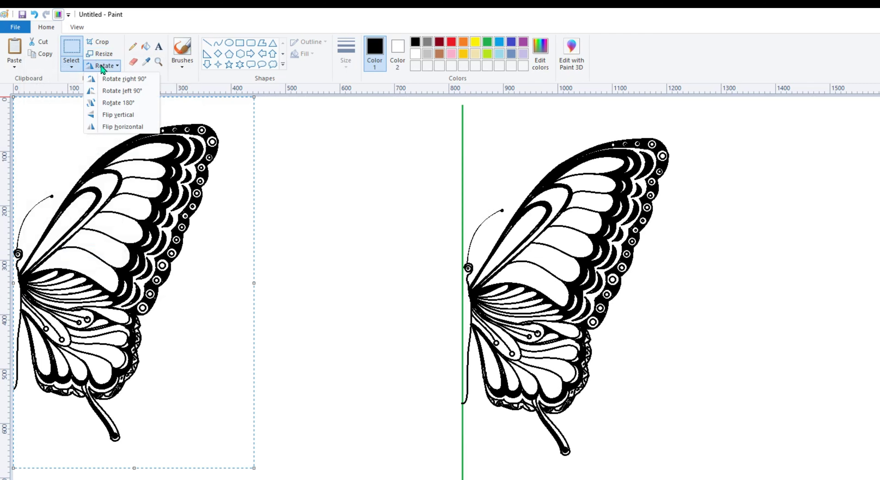
pyautogui.click(126, 127)
pyautogui.moveTo(143, 167); pyautogui.dragTo(355, 183)
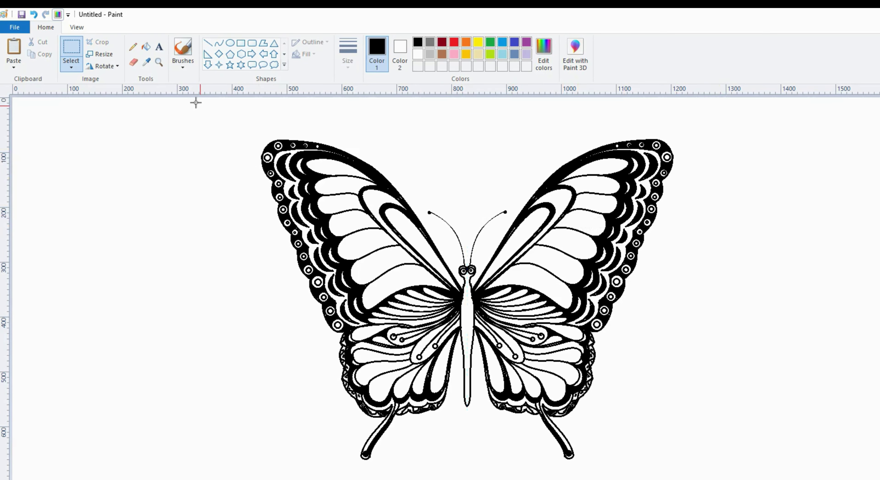
# Draw a series of short straight lines across the lower end of the butterfly's body.
pyautogui.click(209, 44)
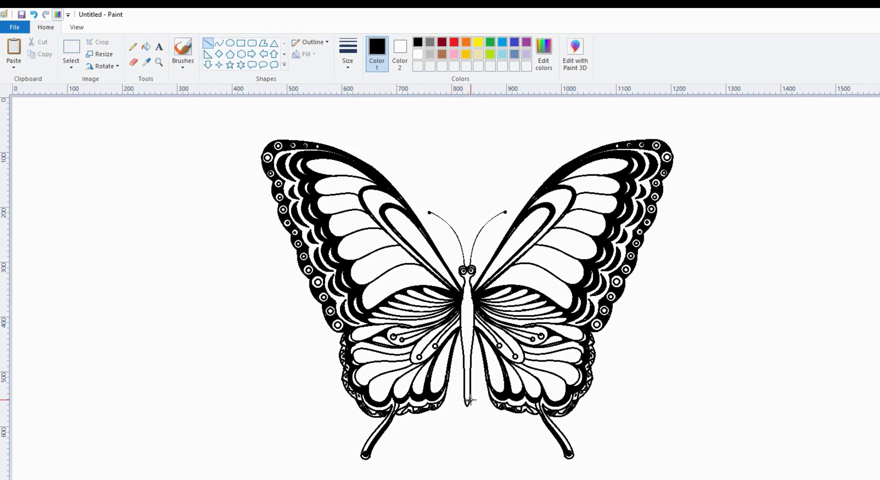
pyautogui.moveTo(464, 396); pyautogui.dragTo(470, 367)
# Draw a stack of curved bands across the abdomen above the straight segment lines.
pyautogui.click(219, 42)
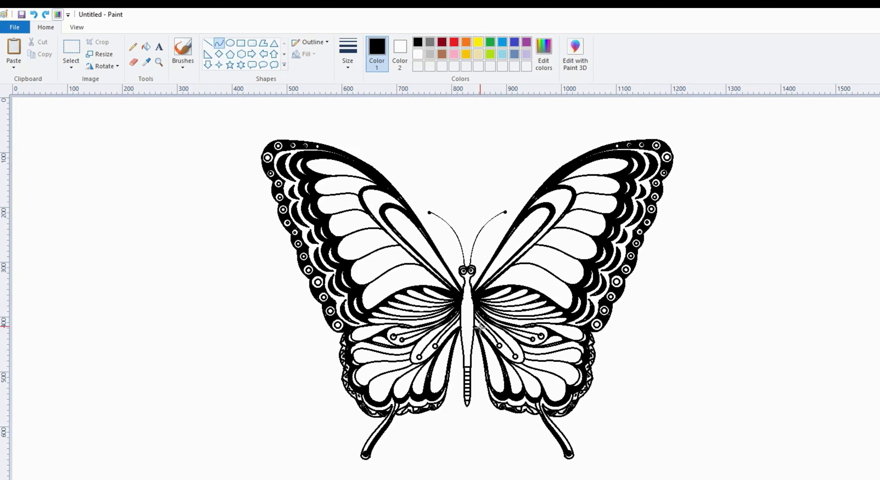
pyautogui.moveTo(464, 364)
pyautogui.mouseDown()
pyautogui.moveTo(472, 328)
pyautogui.moveTo(544, 333)
pyautogui.mouseUp()
pyautogui.click(466, 355)
pyautogui.click(466, 356)
pyautogui.click(466, 352)
pyautogui.click(466, 352)
pyautogui.click(465, 348)
pyautogui.click(465, 349)
pyautogui.click(467, 347)
pyautogui.click(467, 347)
pyautogui.click(465, 340)
pyautogui.click(472, 340)
pyautogui.click(465, 337)
pyautogui.click(472, 336)
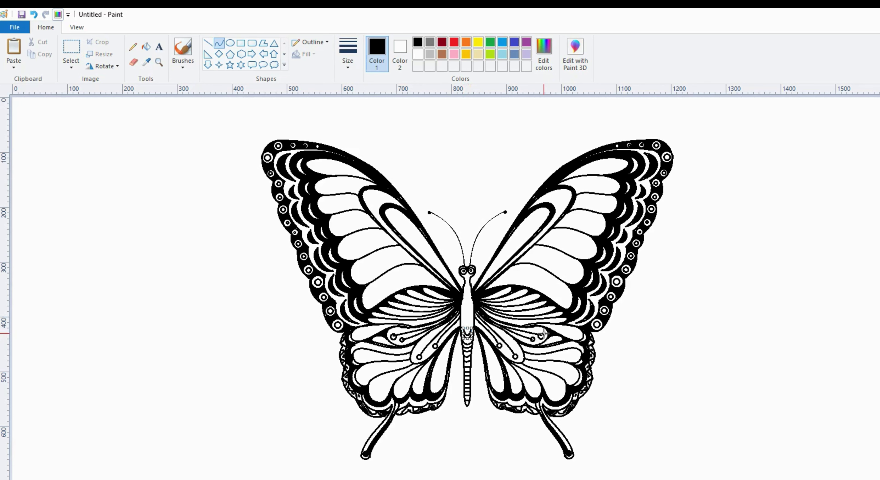
# Undo the last abdomen curve, redraw it and continue the curved bands up towards the wing base.
pyautogui.hotkey('ctrl', 'z')
pyautogui.click(466, 335)
pyautogui.click(468, 334)
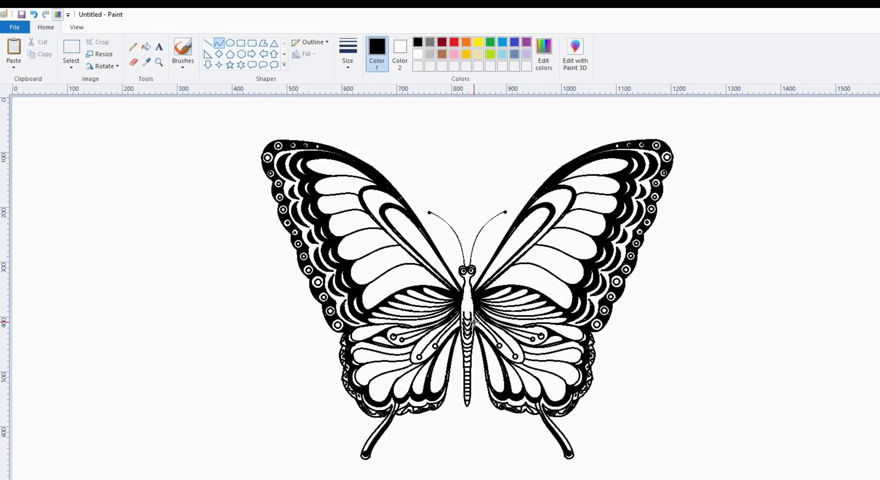
# Draw contour curves inside the thorax between the wing bases, undoing and redrawing the misplaced ones.
pyautogui.hotkey('ctrl', 'z')
pyautogui.moveTo(458, 306); pyautogui.dragTo(465, 309)
pyautogui.hotkey('ctrl', 'z')
pyautogui.click(470, 306)
pyautogui.moveTo(467, 289); pyautogui.dragTo(462, 309)
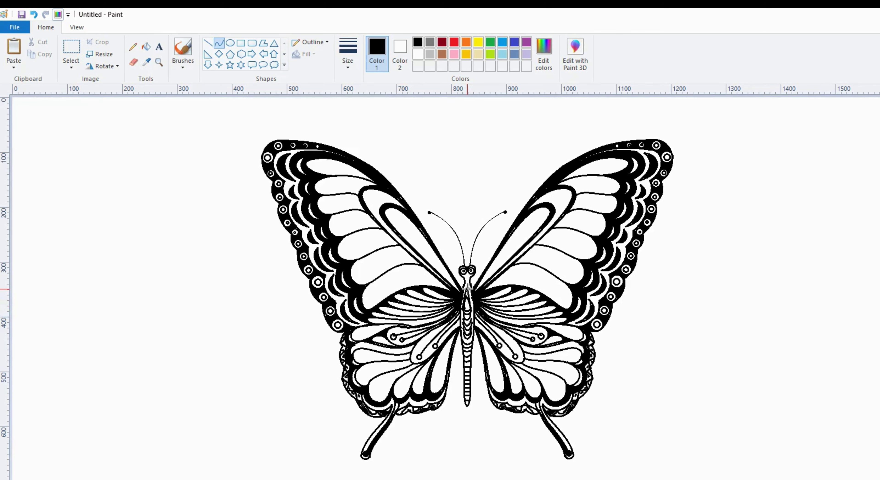